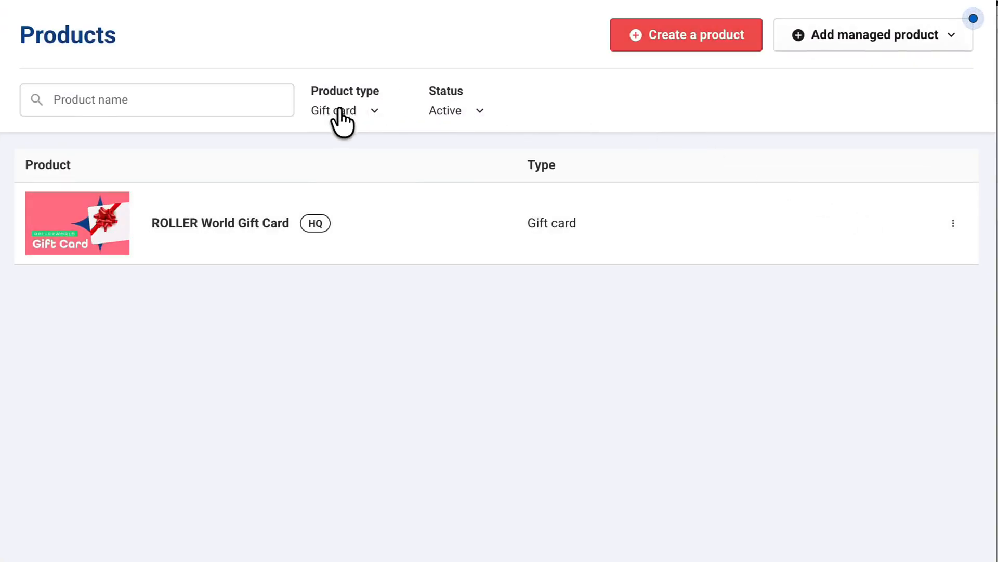
# Step: Keep Products filtered to Gift card and bring up the ROLLER World Gift Card row's actions
pyautogui.click(349, 118)
pyautogui.click(367, 203)
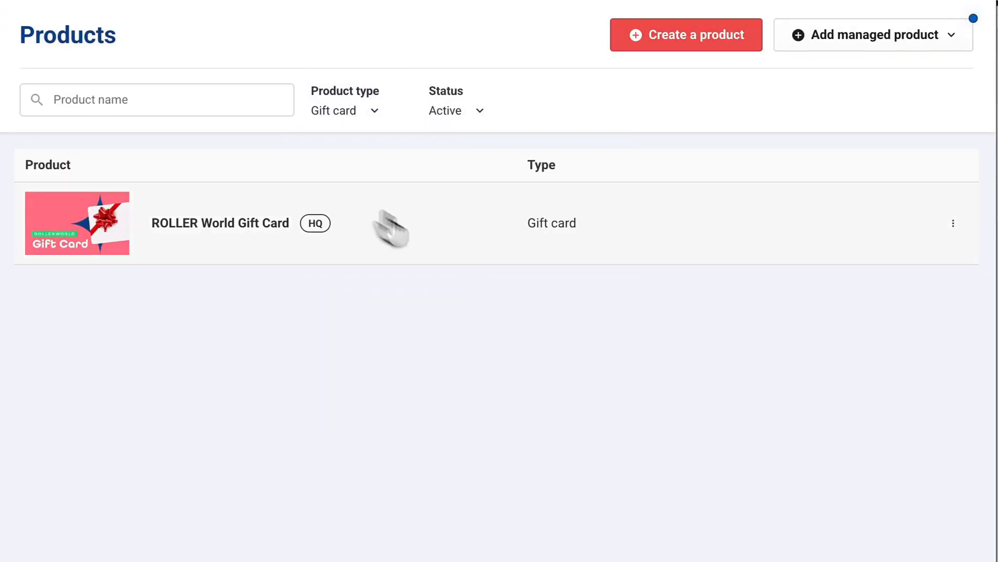
pyautogui.click(947, 221)
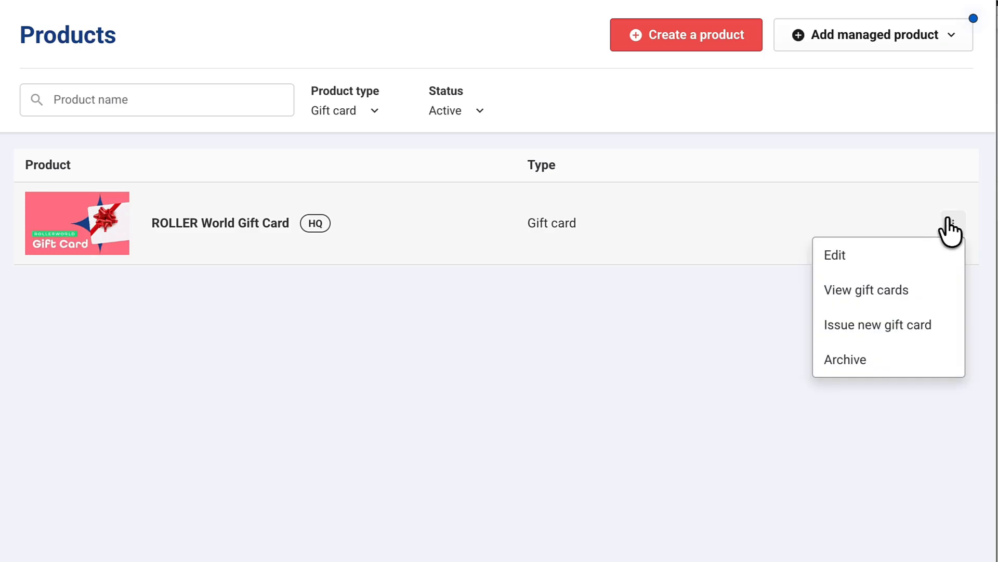
# Step: Issue a new ROLLER World Gift Card for $50 with quantity 1 and continue to Delivery
pyautogui.click(940, 328)
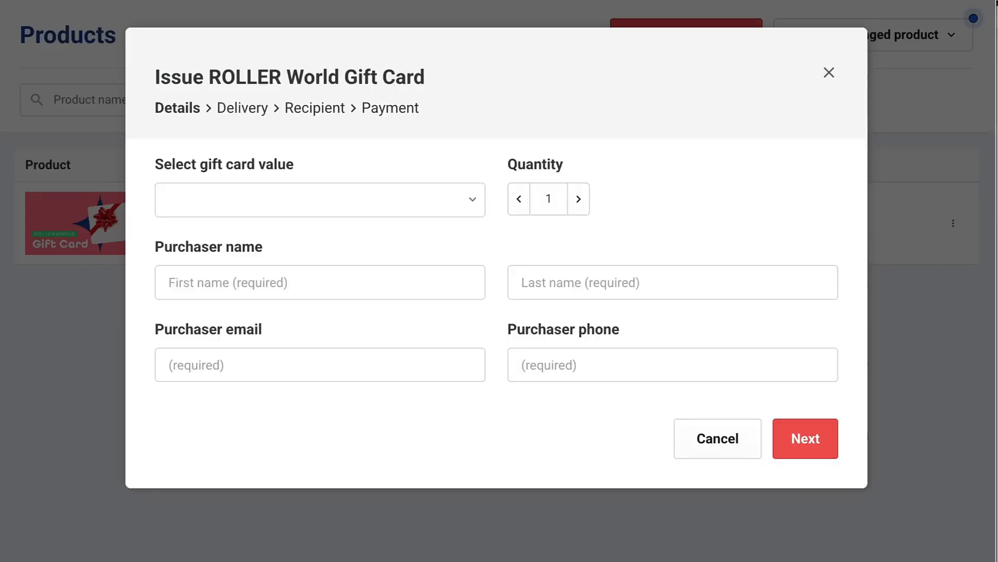
pyautogui.click(446, 193)
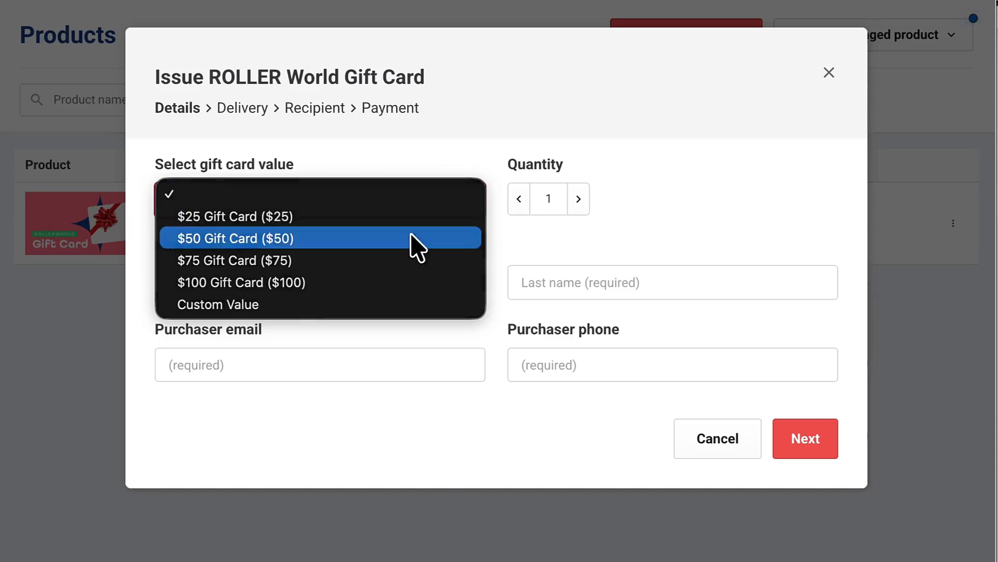
pyautogui.click(418, 248)
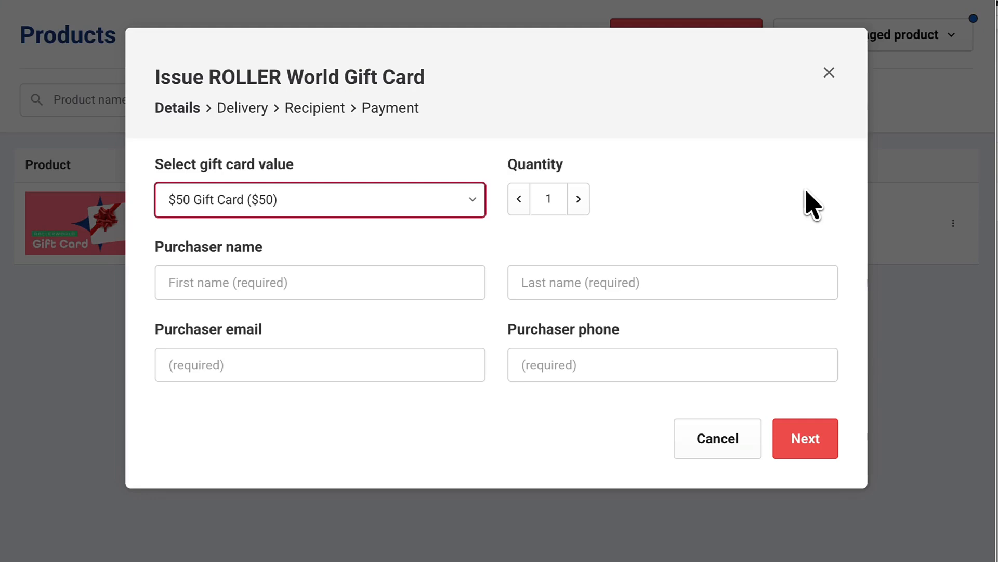
pyautogui.click(580, 201)
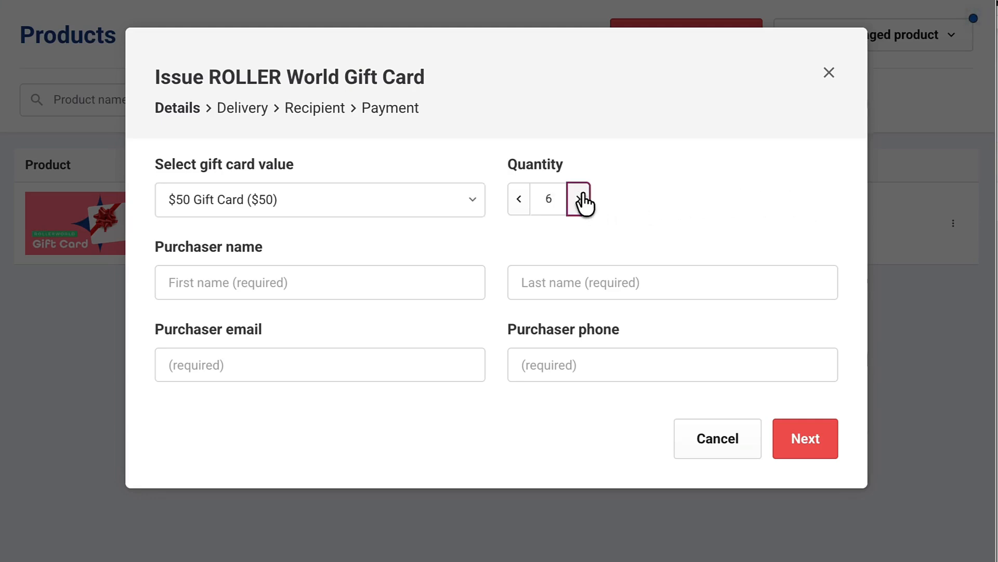
pyautogui.click(582, 200)
pyautogui.click(582, 200)
pyautogui.click(580, 200)
pyautogui.click(519, 202)
pyautogui.click(519, 203)
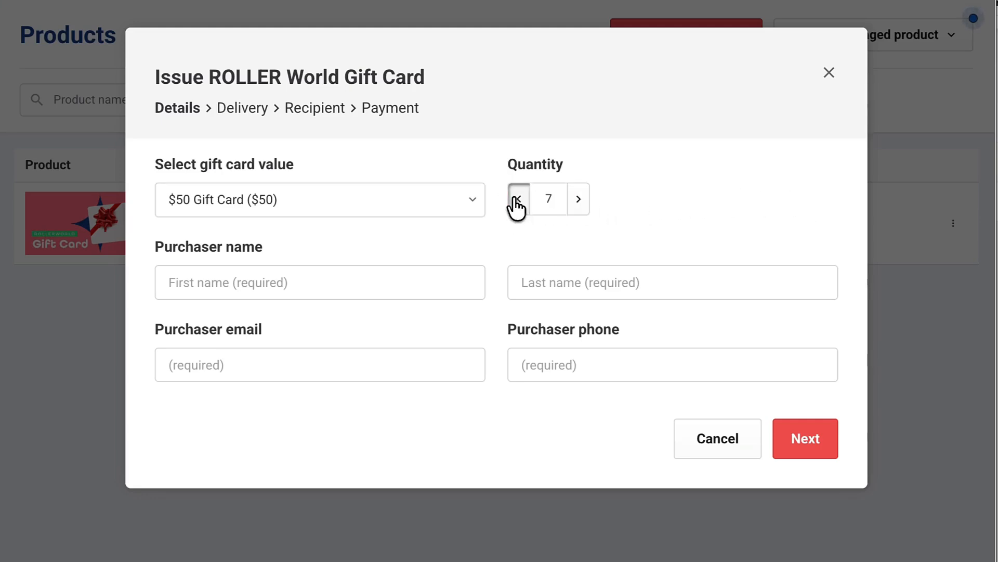
pyautogui.click(519, 203)
pyautogui.click(518, 202)
pyautogui.click(519, 202)
pyautogui.click(518, 203)
pyautogui.click(457, 290)
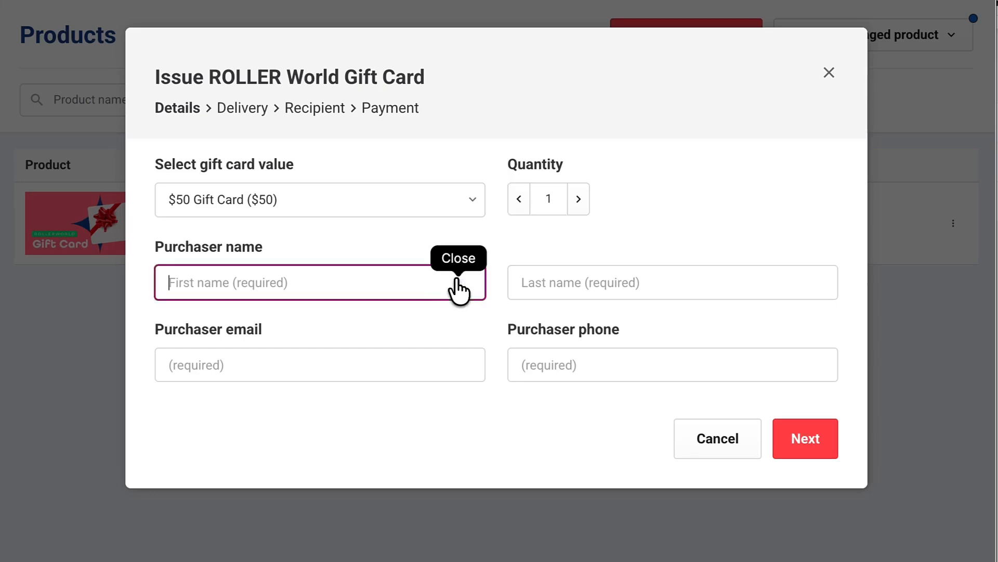
pyautogui.click(801, 439)
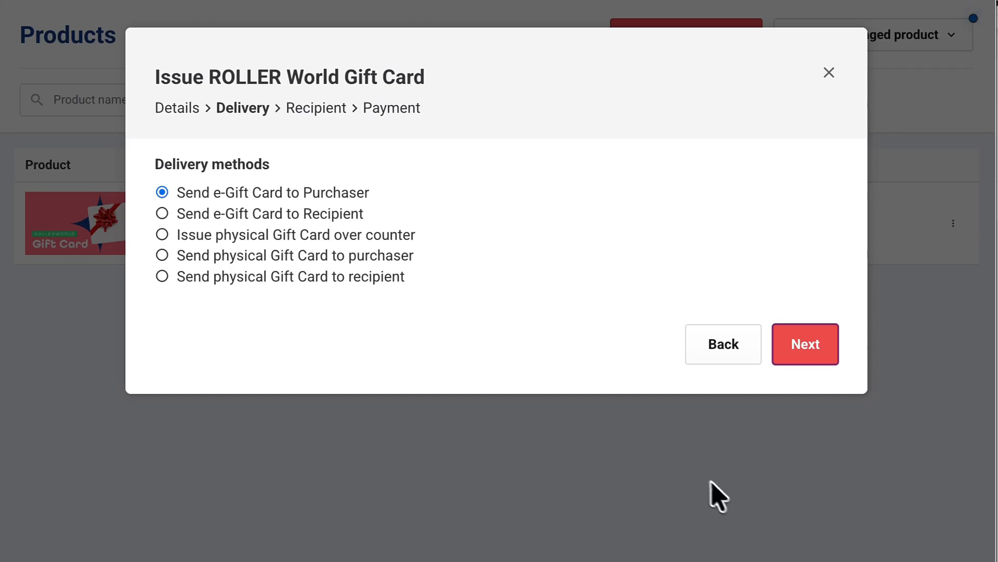
# Step: Keep e-gift delivery to the purchaser, enter the recipient's name, and create the $50 booking
pyautogui.click(809, 345)
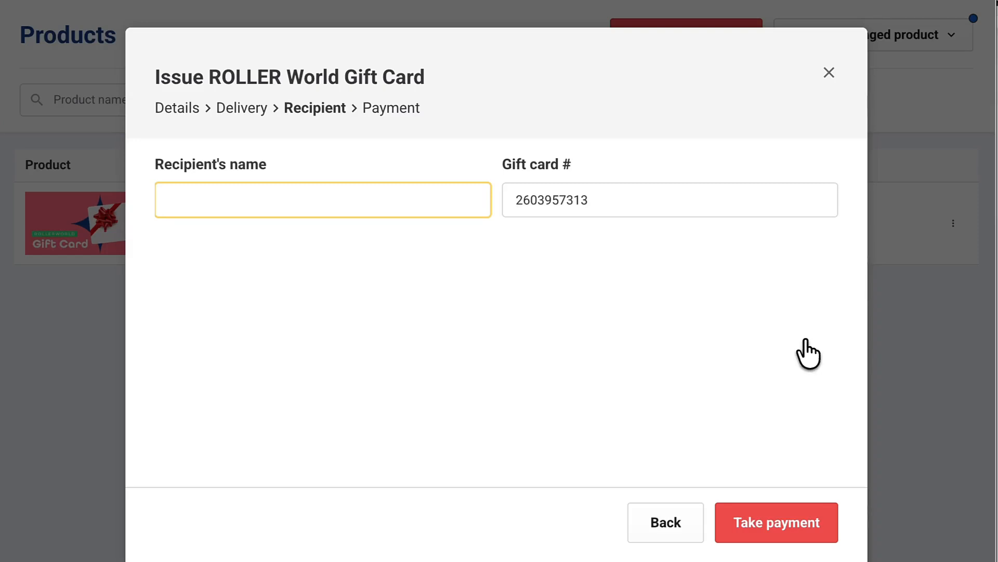
pyautogui.write('Timothy')
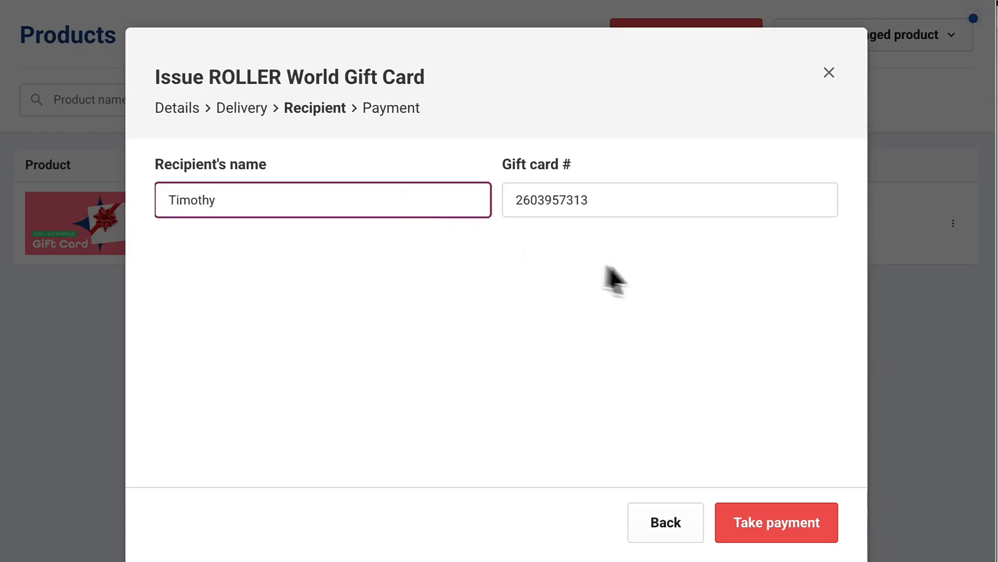
pyautogui.click(654, 271)
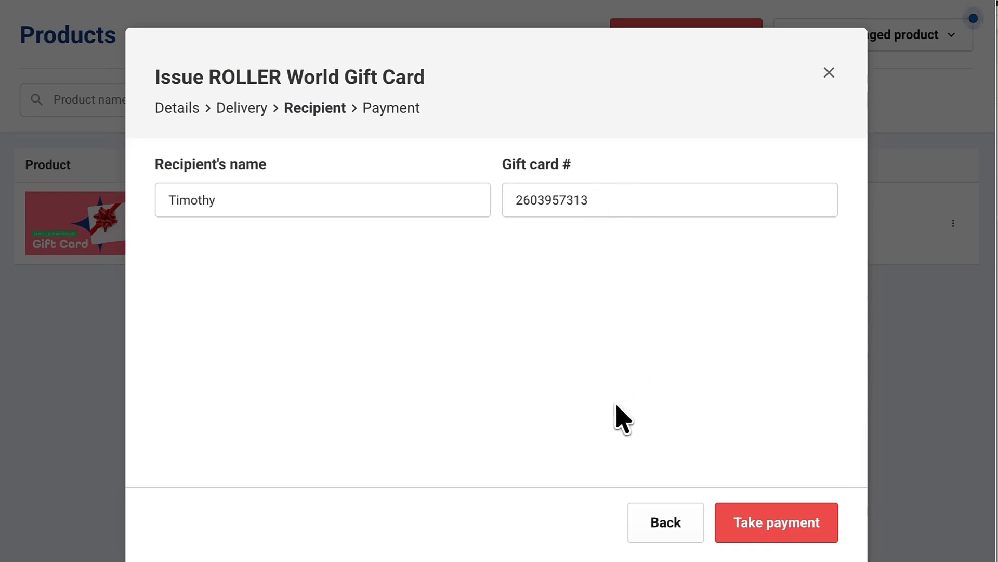
pyautogui.click(752, 518)
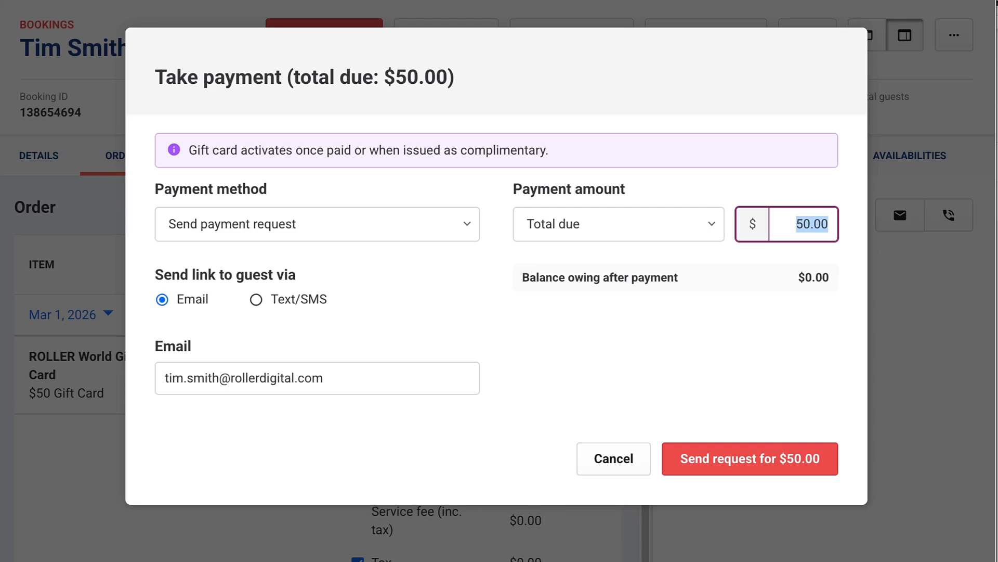
# Step: Send the purchaser an email payment request for $50.00
pyautogui.click(292, 299)
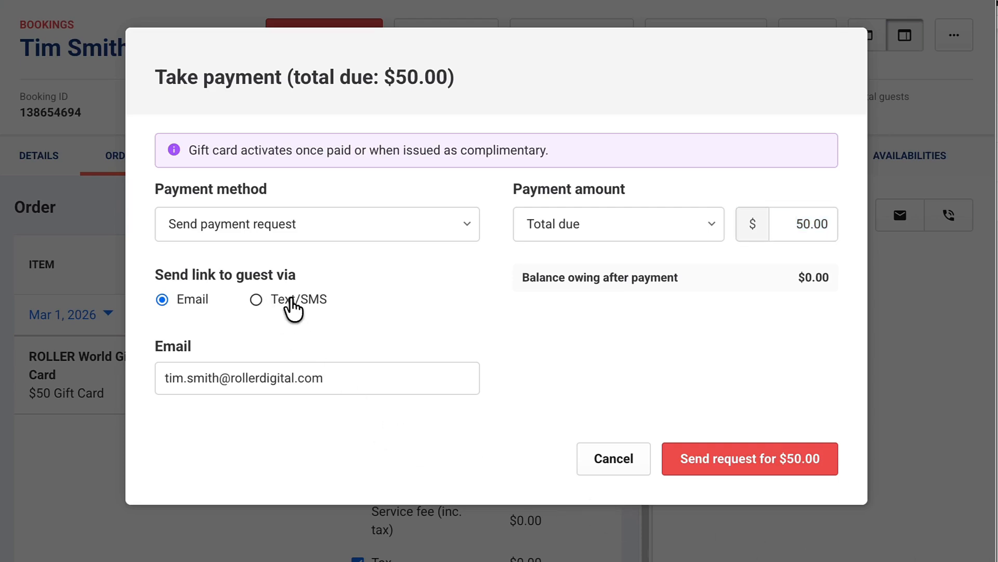
pyautogui.click(192, 307)
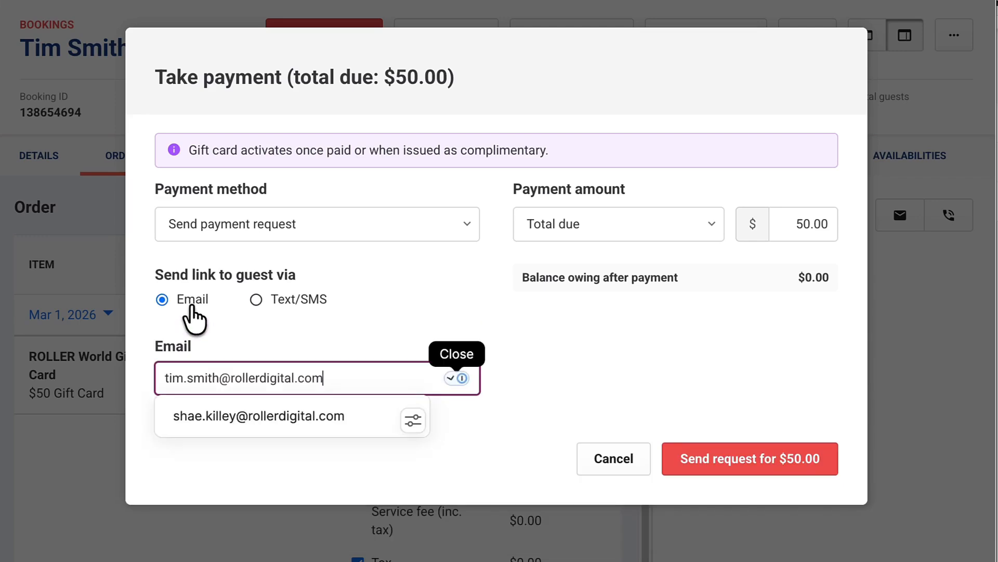
pyautogui.click(789, 475)
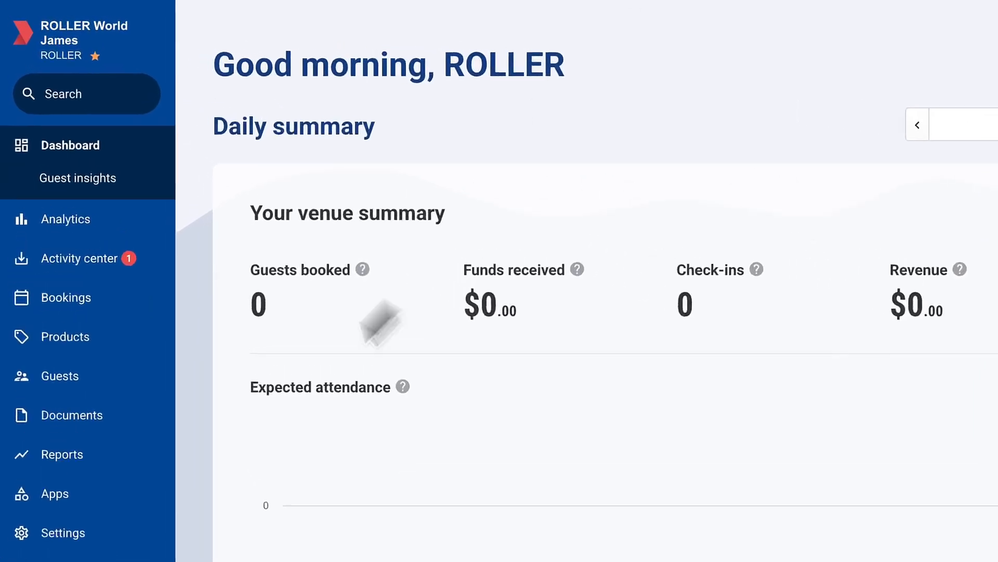
# Step: From Gift card-filtered Products, open View gift cards for the ROLLER World Gift Card
pyautogui.click(123, 284)
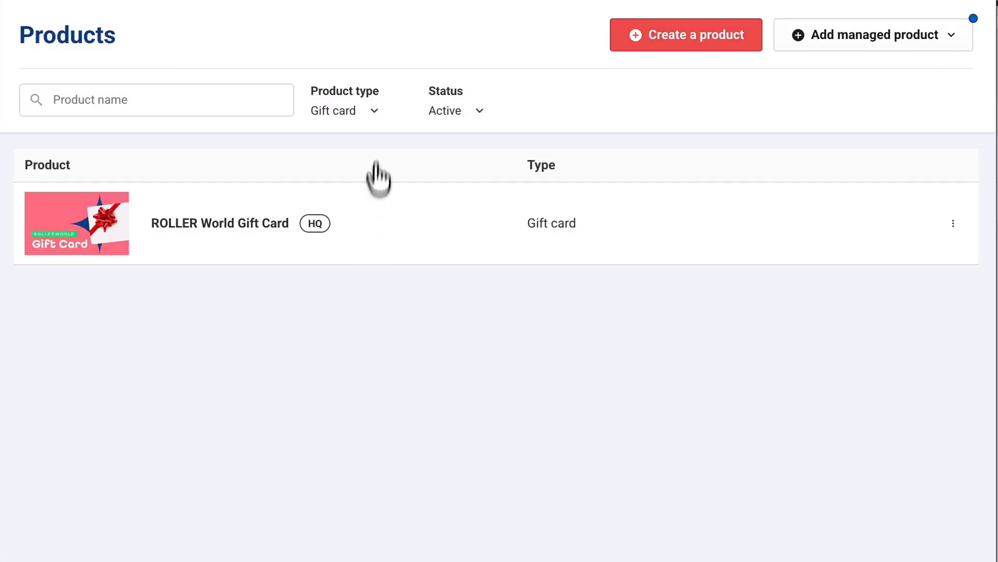
pyautogui.click(372, 107)
pyautogui.click(370, 203)
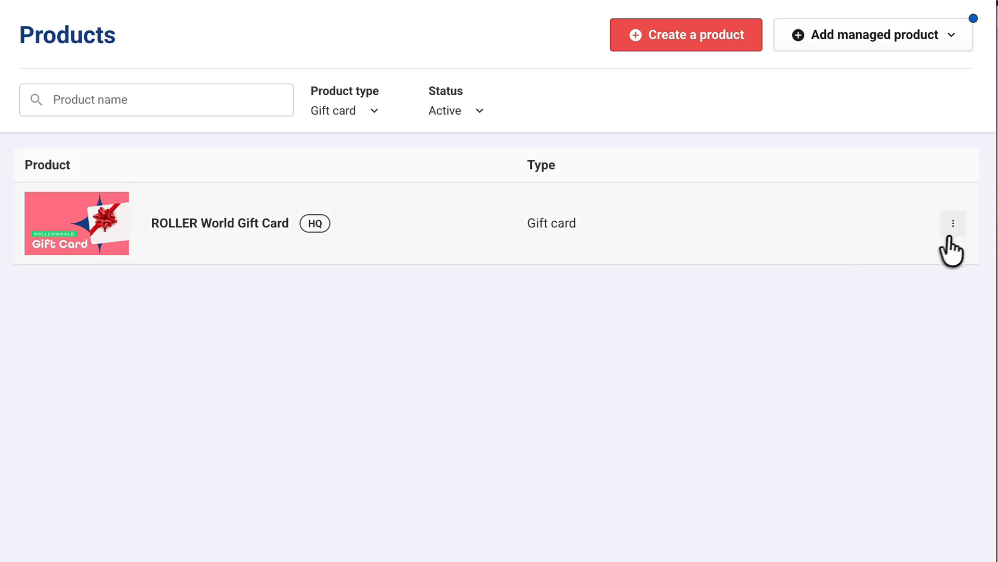
pyautogui.click(952, 229)
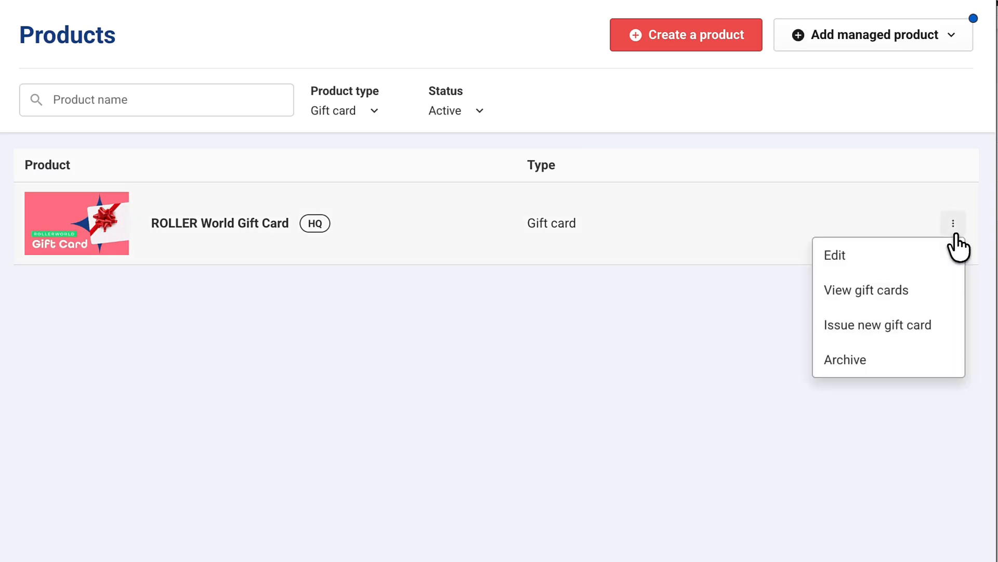
pyautogui.click(935, 304)
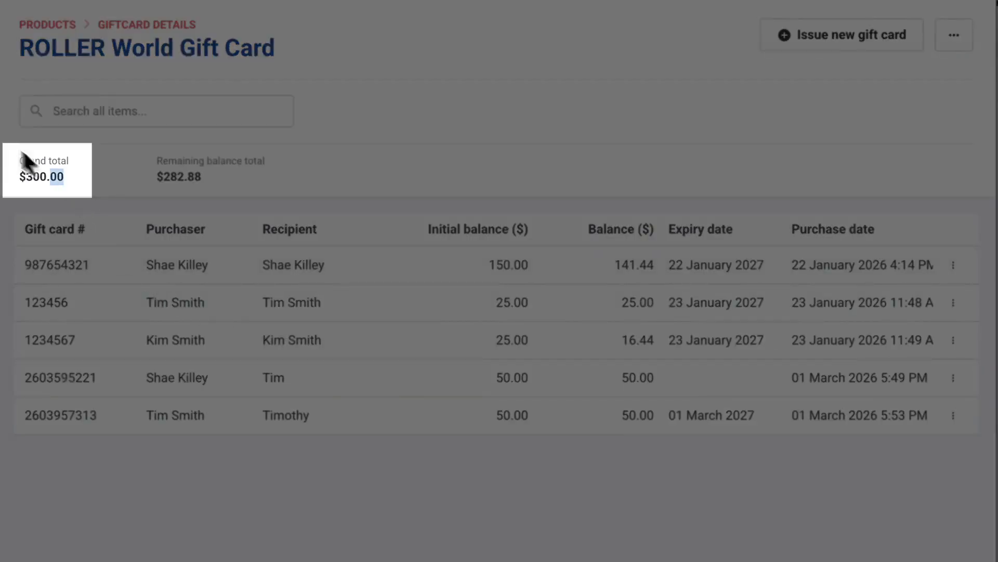
pyautogui.moveTo(21, 151); pyautogui.dragTo(21, 152)
pyautogui.click(424, 172)
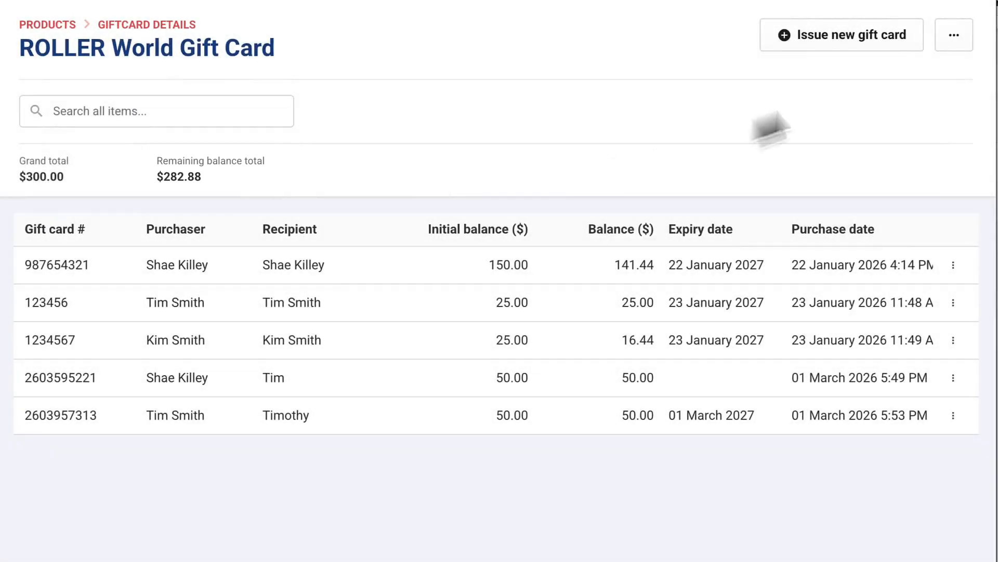
pyautogui.click(953, 35)
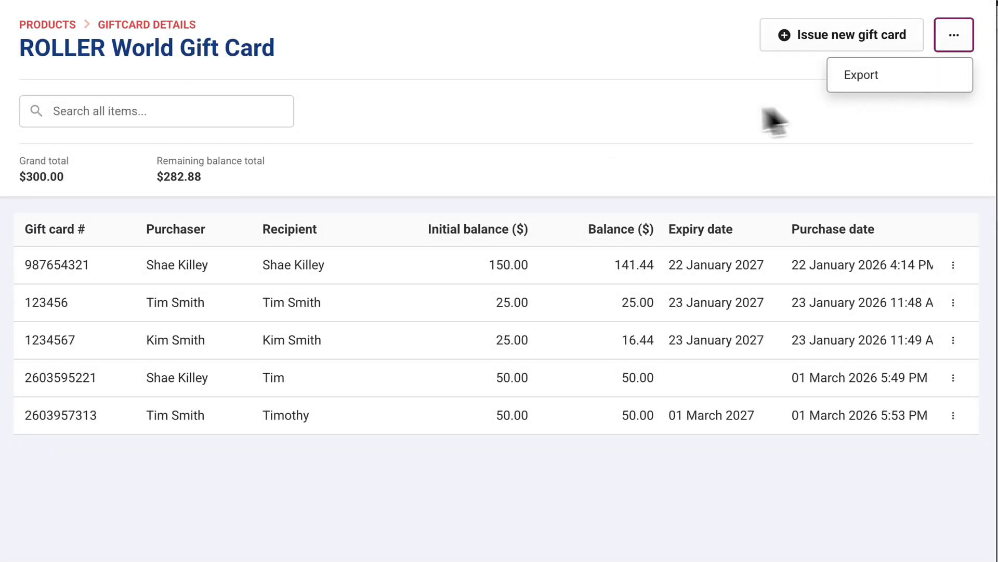
pyautogui.click(669, 126)
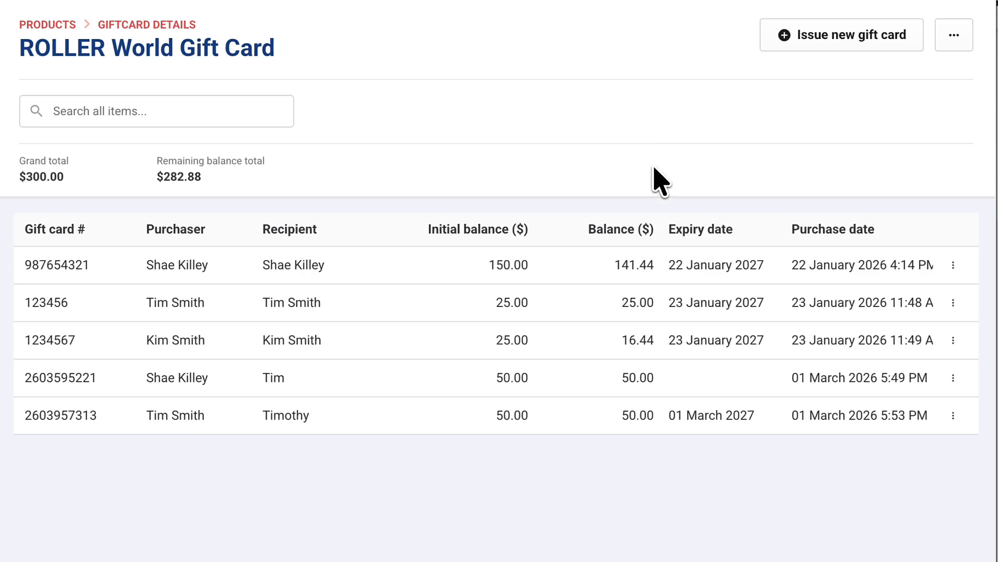
pyautogui.click(78, 116)
pyautogui.press('super+c')
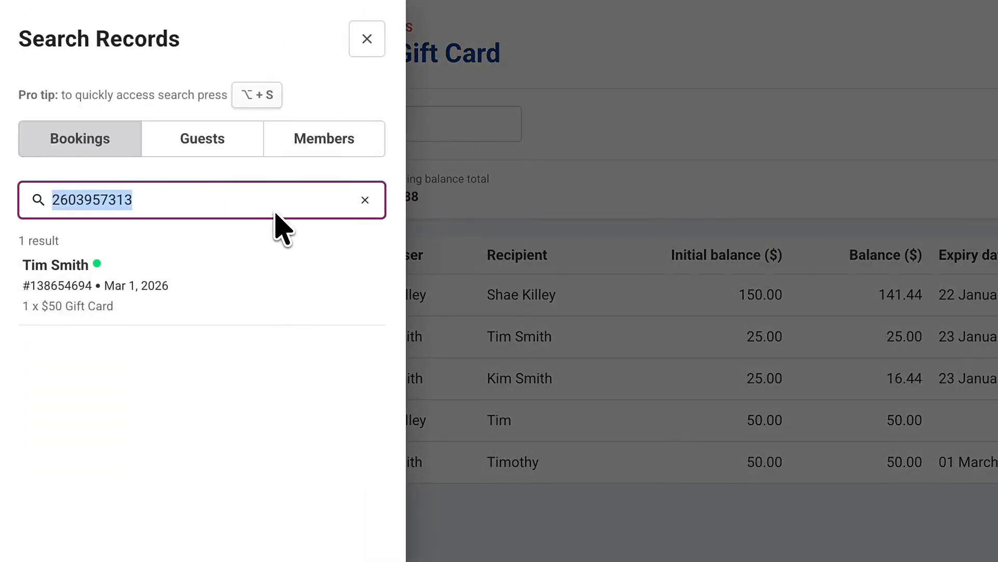
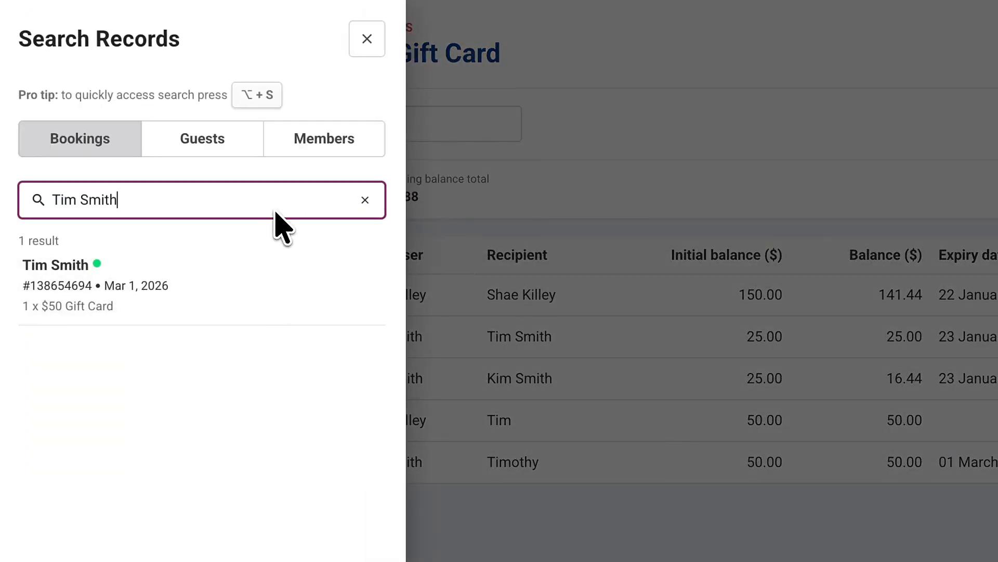
pyautogui.tripleClick(250, 198)
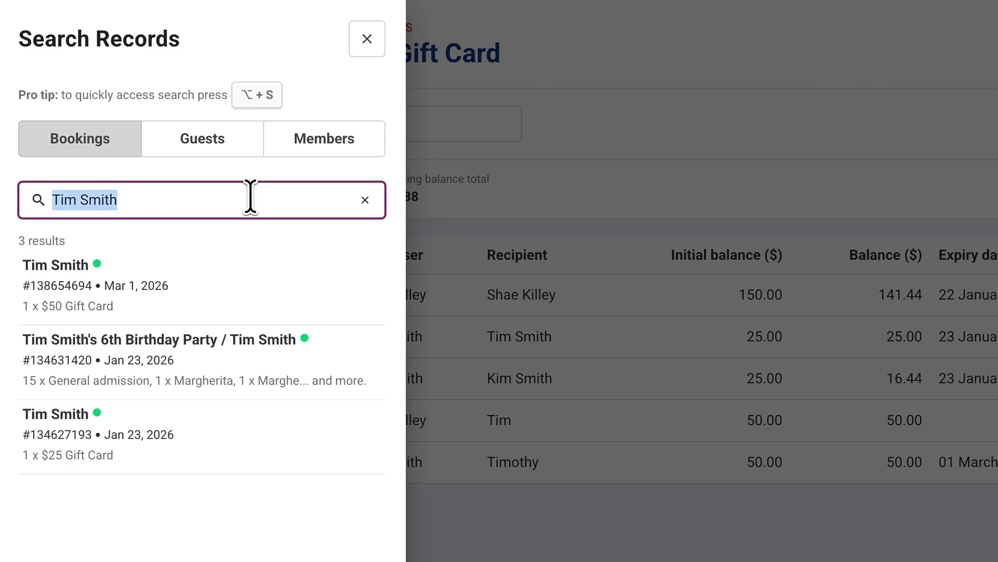
pyautogui.press('super+v')
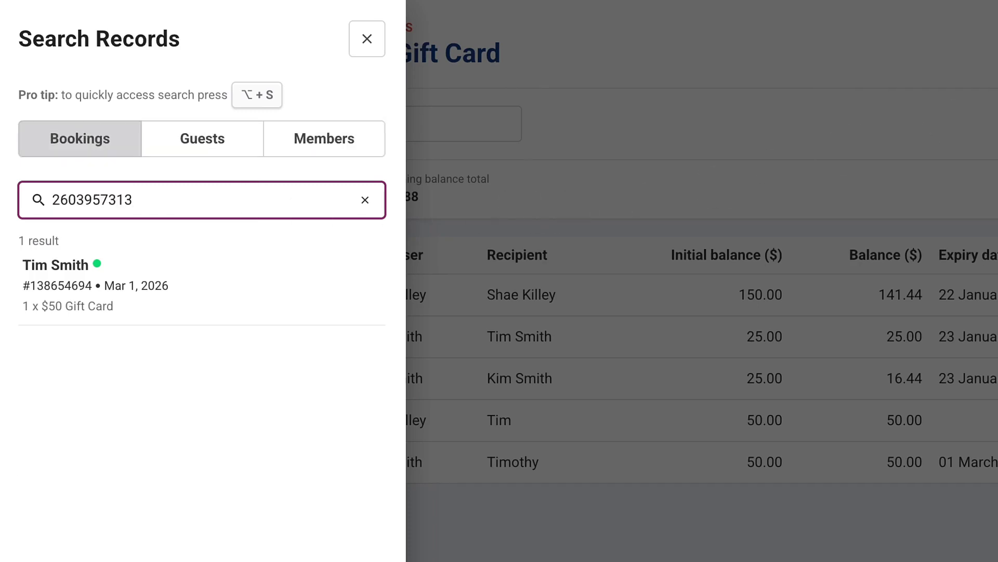
pyautogui.click(192, 319)
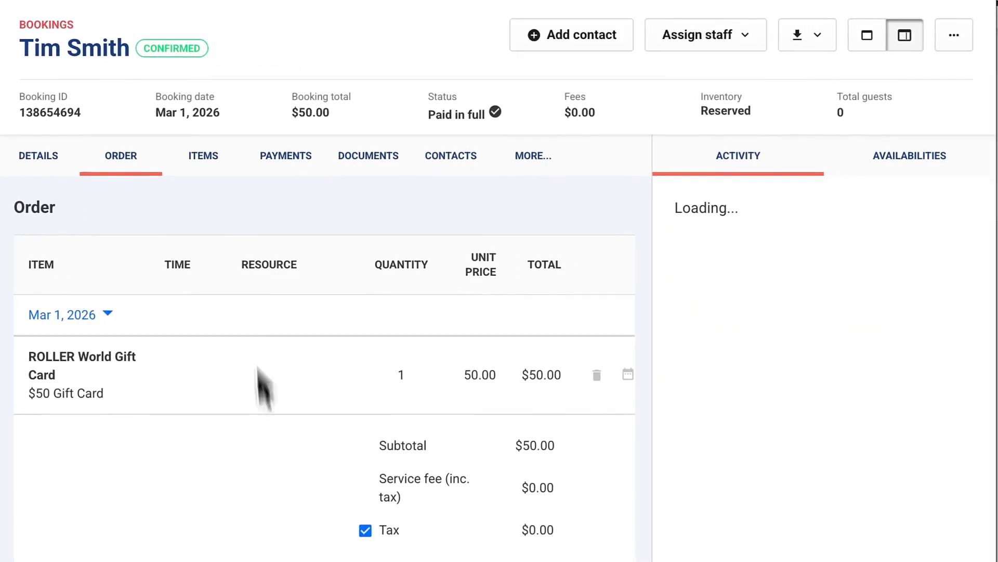
# Step: Open the booking's gift card item from ITEMS and switch its panel to edit mode
pyautogui.click(211, 165)
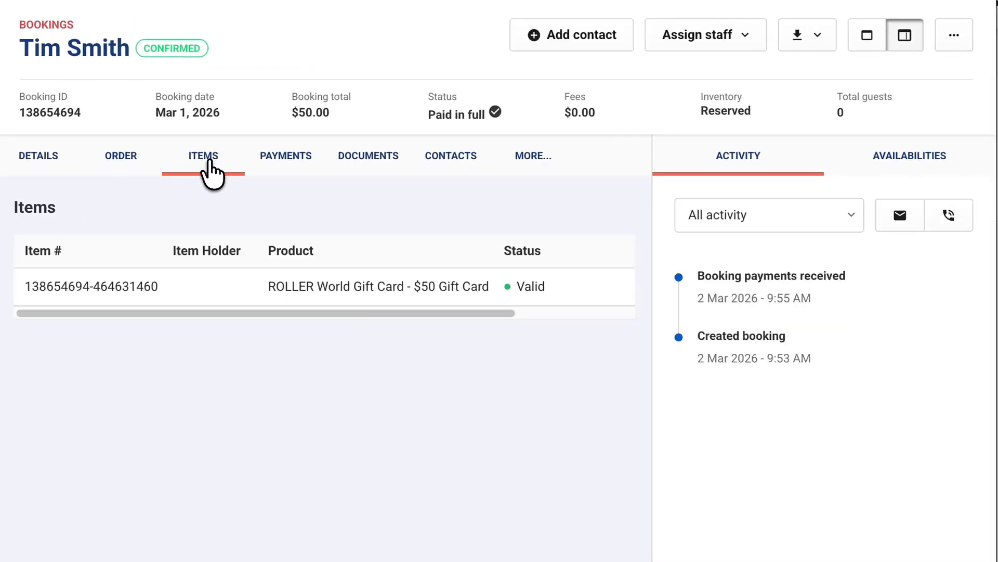
pyautogui.click(178, 294)
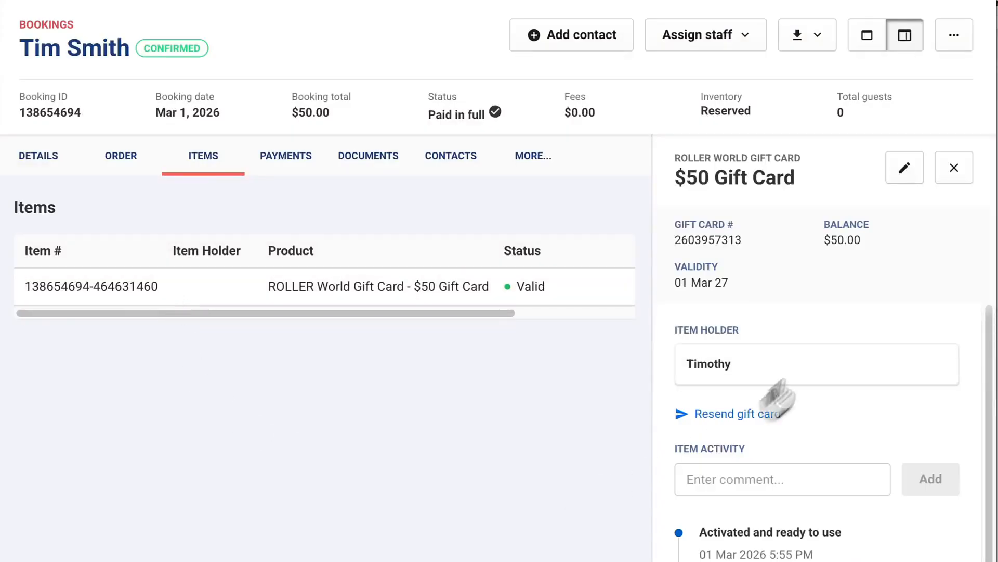
pyautogui.click(904, 171)
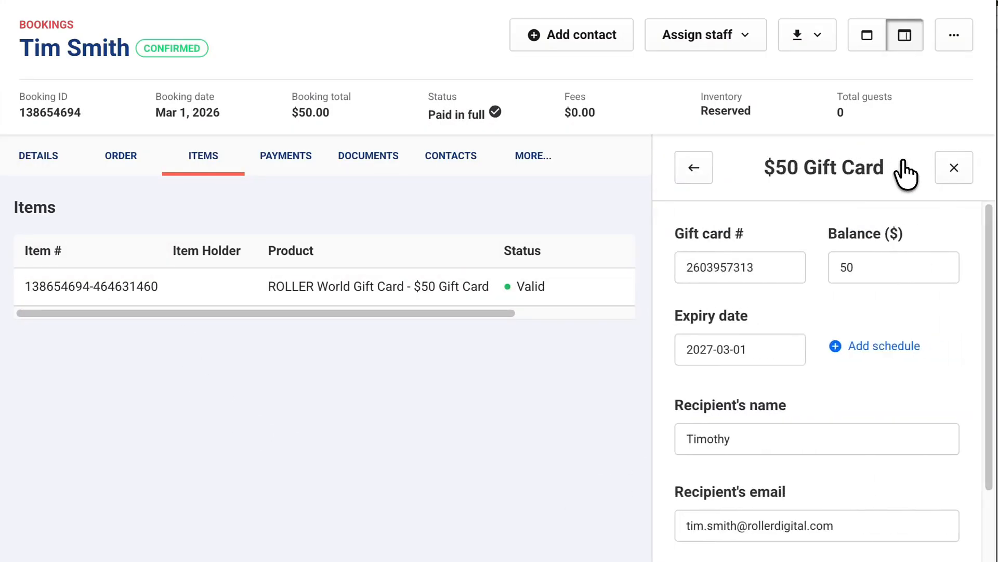
# Step: Change the gift card number to 1232111, expiry to 1 April 2027, and edit the recipient's email
pyautogui.click(735, 267)
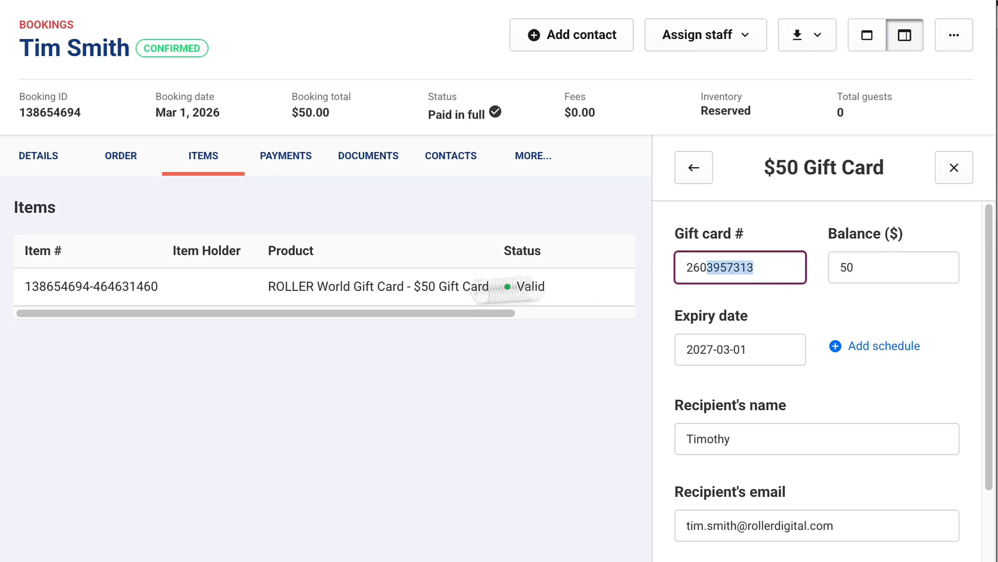
pyautogui.doubleClick(715, 274)
pyautogui.write('12321')
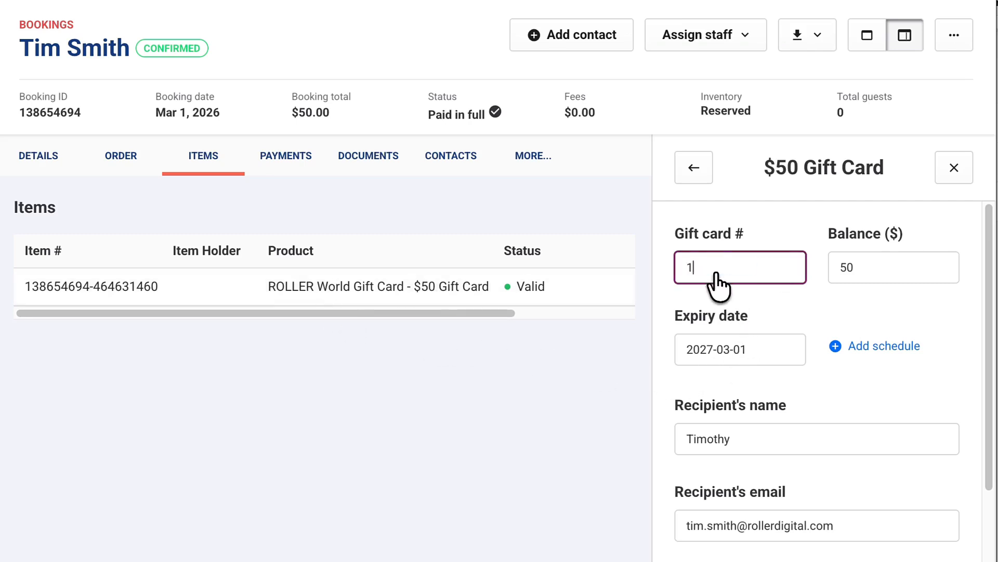
pyautogui.write('11')
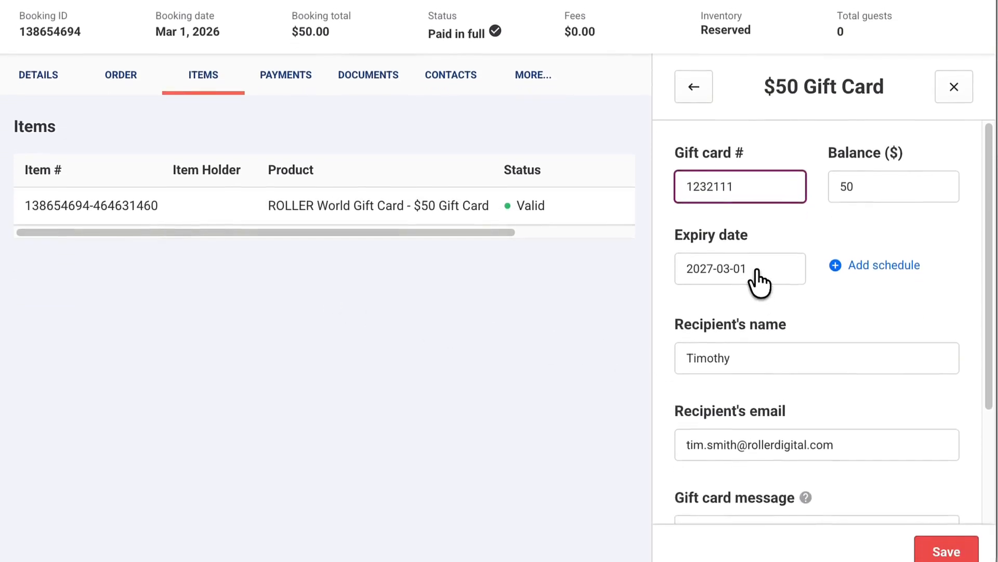
pyautogui.click(757, 348)
pyautogui.click(970, 283)
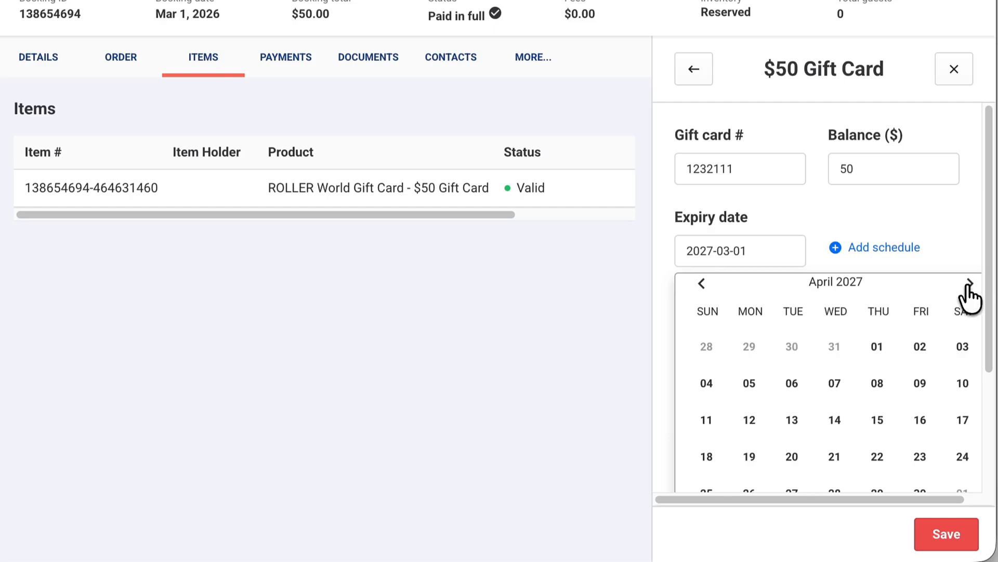
pyautogui.click(880, 348)
pyautogui.scroll(-1, 832, 405)
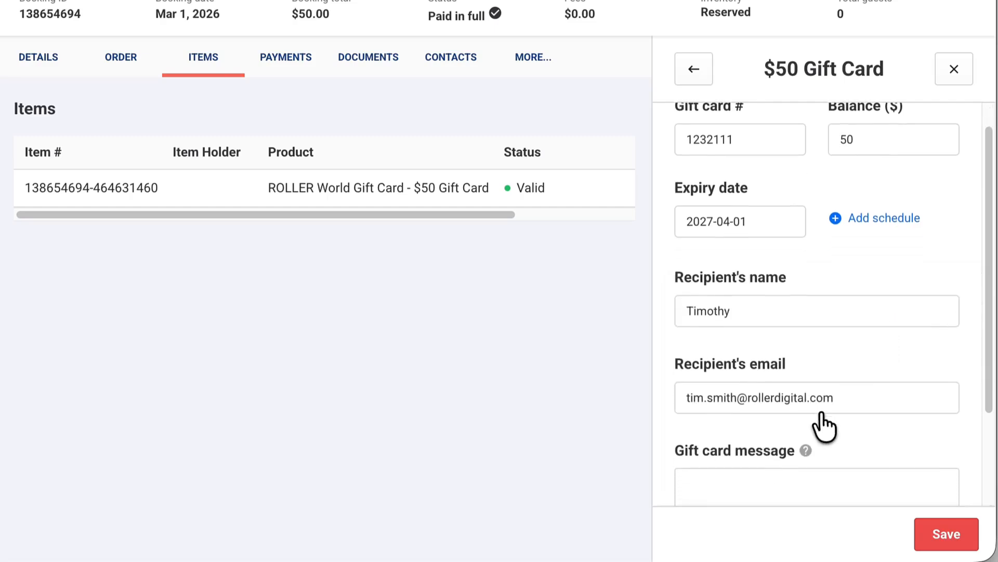
pyautogui.click(741, 409)
pyautogui.write('1')
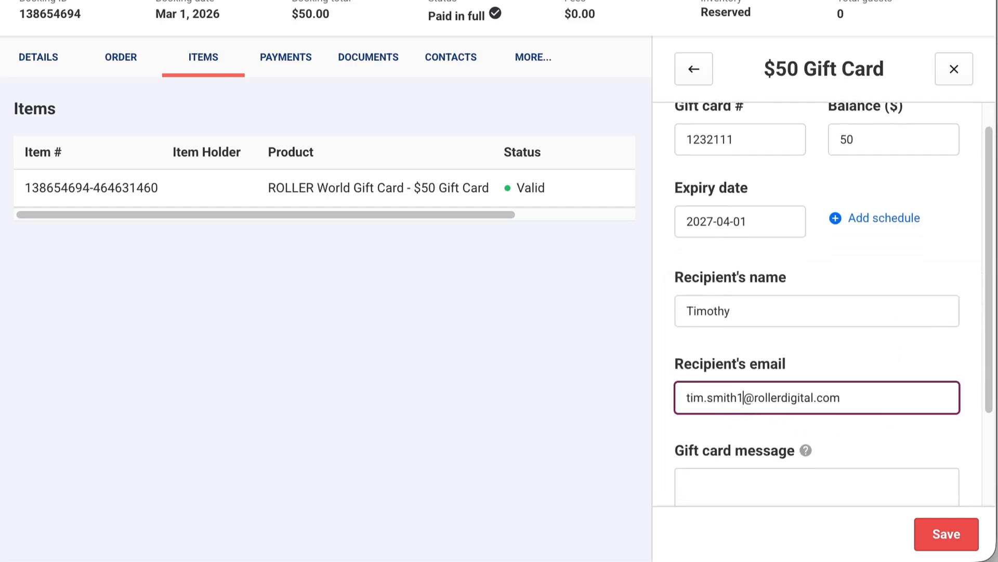
pyautogui.scroll(-1, 871, 358)
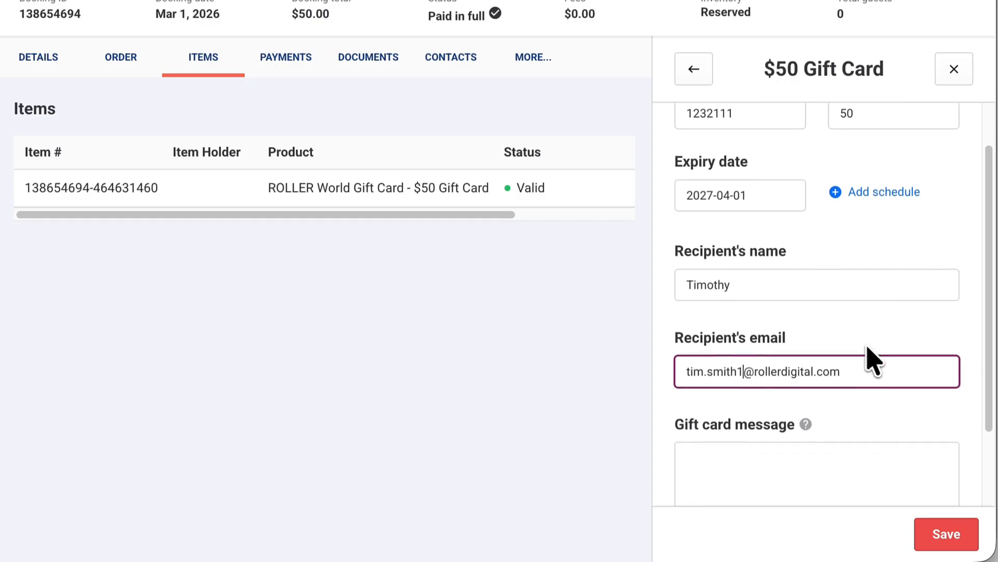
# Step: Save the gift card changes and resend the gift card email to the recipient
pyautogui.click(958, 535)
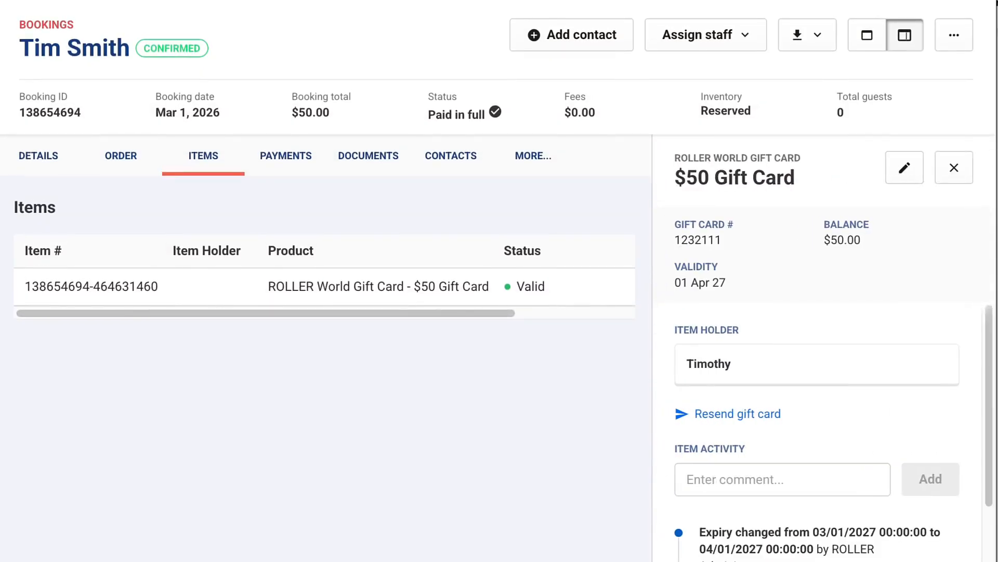
pyautogui.click(771, 415)
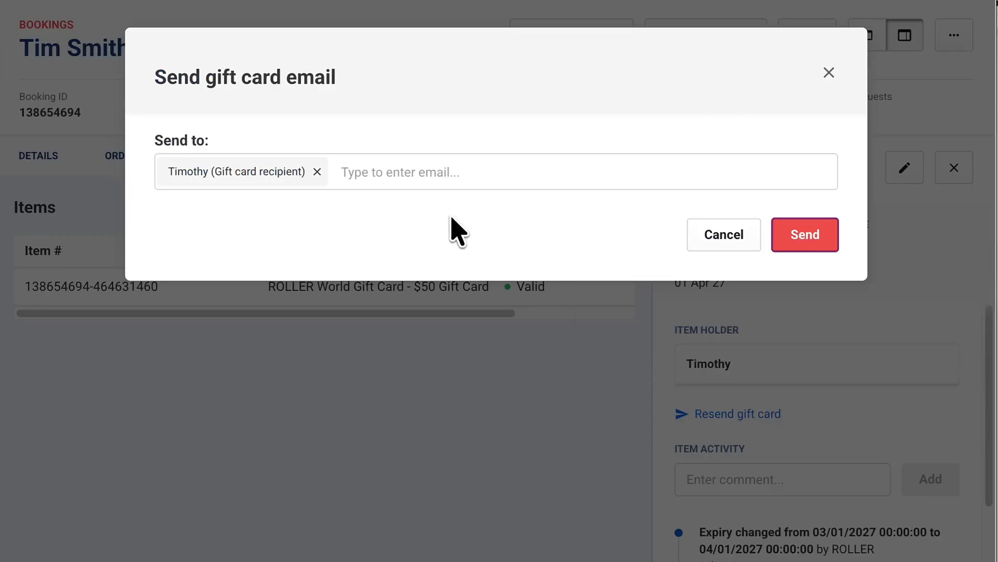
pyautogui.click(814, 235)
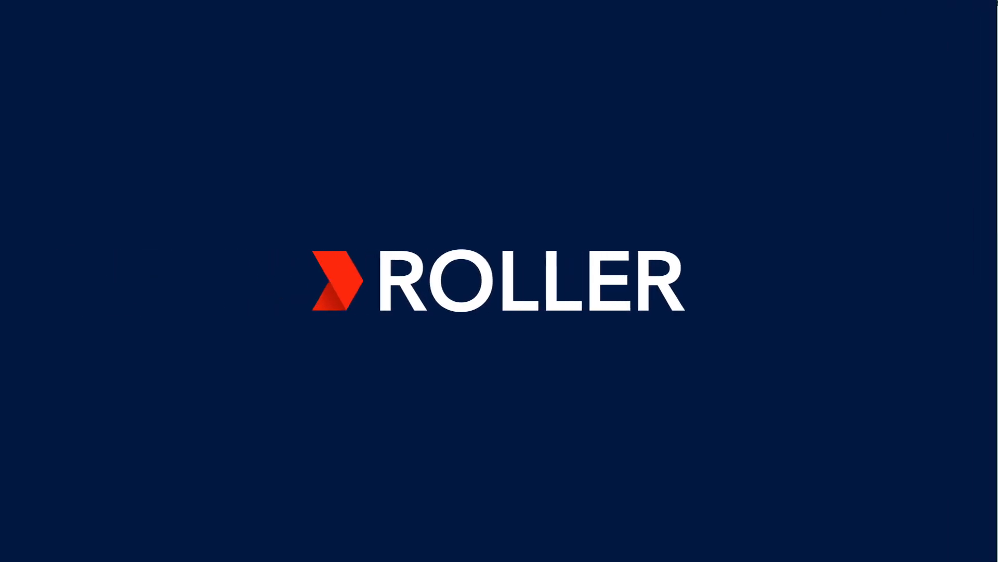